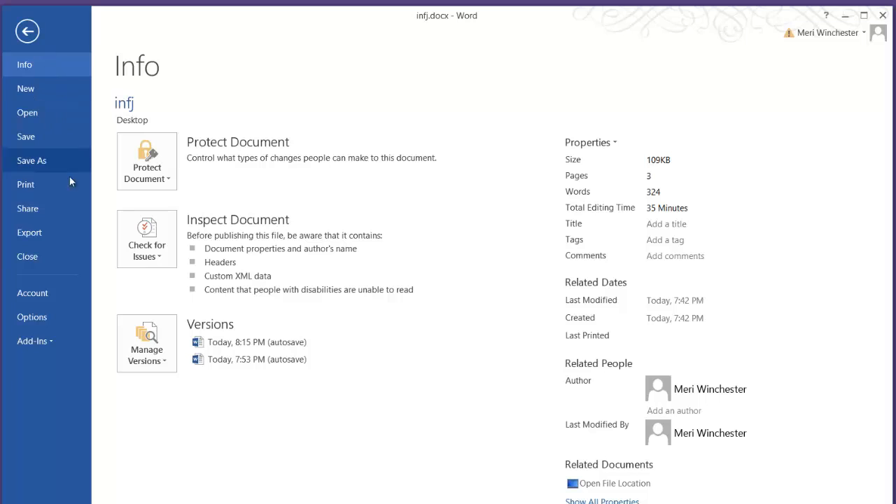
Open Word's proofing options and choose Grammar & Style as the writing style for grammar checking.
{"action": "left_click", "coordinate": [54, 317]}
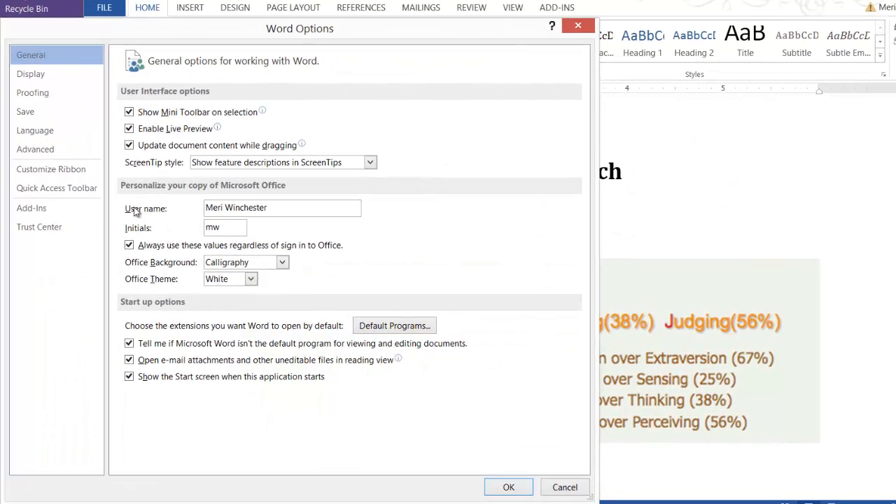
{"action": "left_click", "coordinate": [70, 95]}
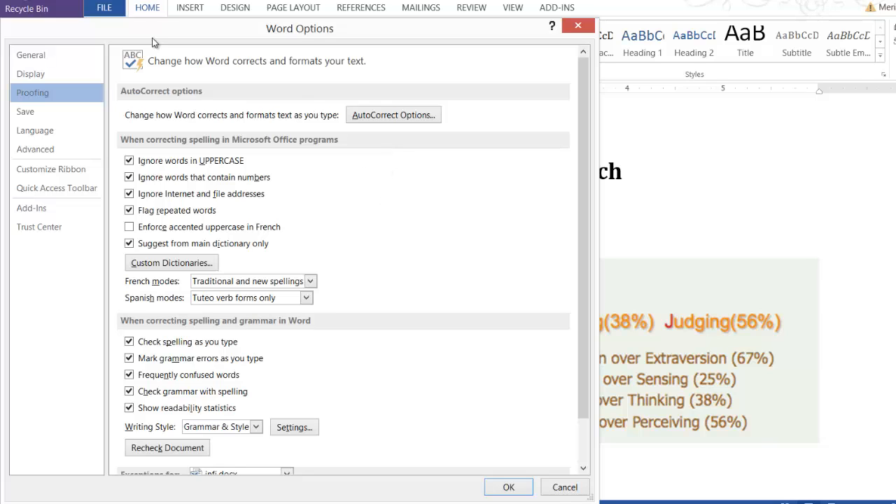
{"action": "scroll", "coordinate": [193, 164], "scroll_direction": "down", "scroll_amount": 1}
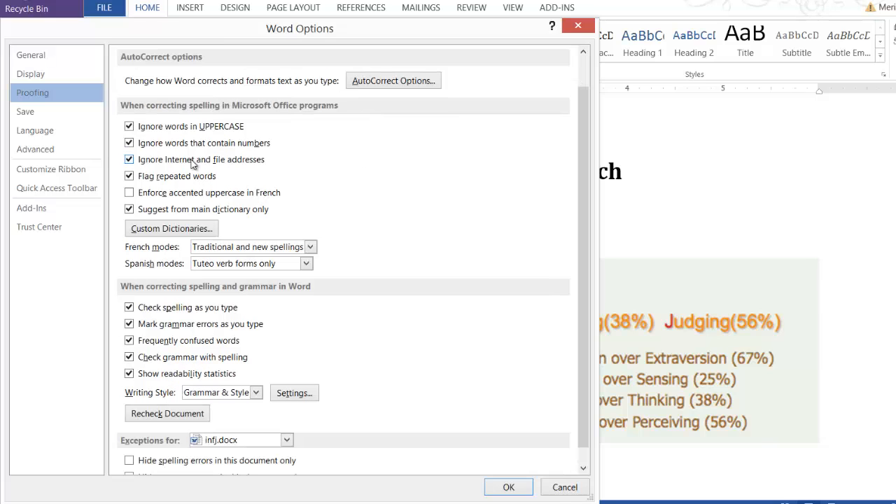
{"action": "scroll", "coordinate": [193, 164], "scroll_direction": "down", "scroll_amount": 1}
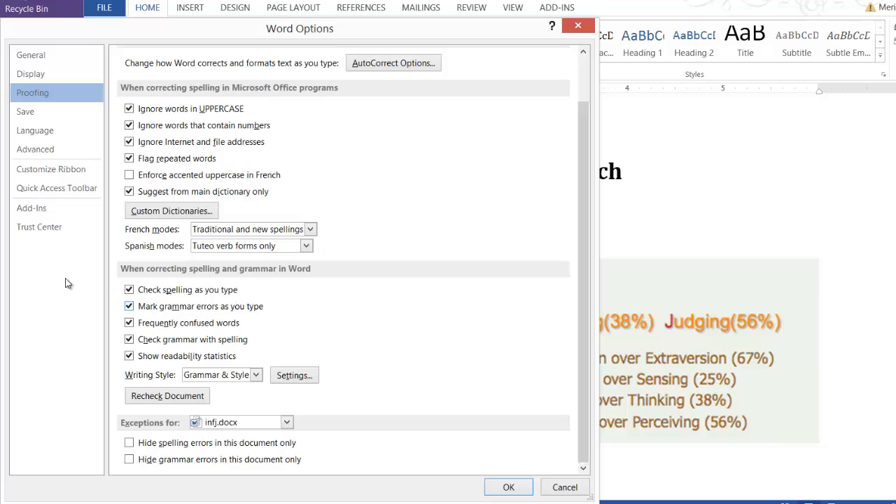
{"action": "left_click", "coordinate": [128, 322]}
{"action": "left_click", "coordinate": [255, 376]}
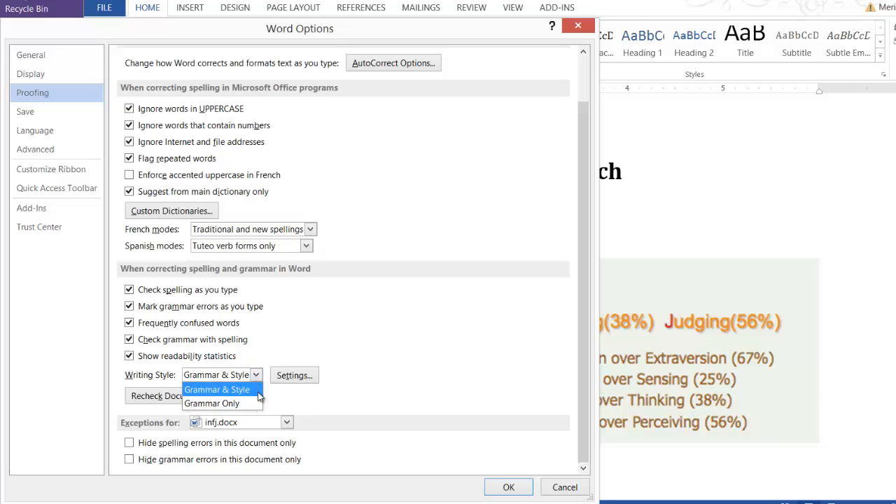
{"action": "left_click", "coordinate": [257, 394]}
Review the full list of grammar and style rules in the Grammar Settings and accept them.
{"action": "left_click", "coordinate": [296, 376]}
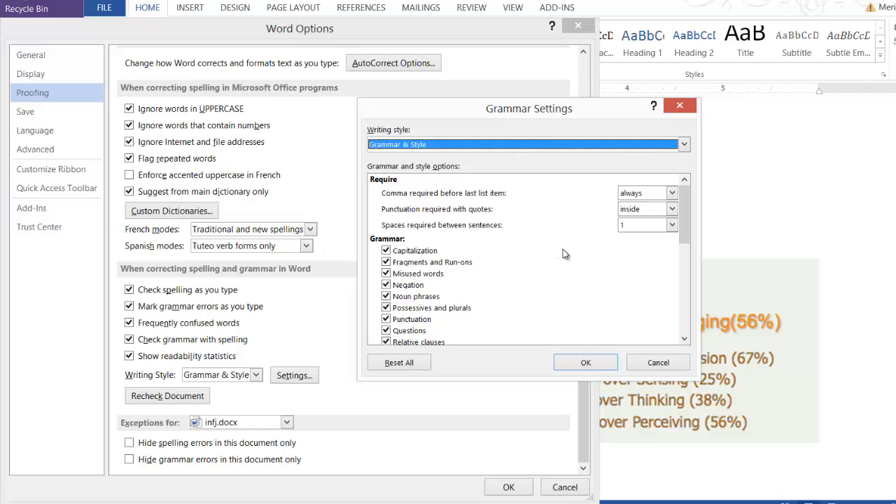
{"action": "left_click_drag", "start_coordinate": [685, 209], "coordinate": [685, 221]}
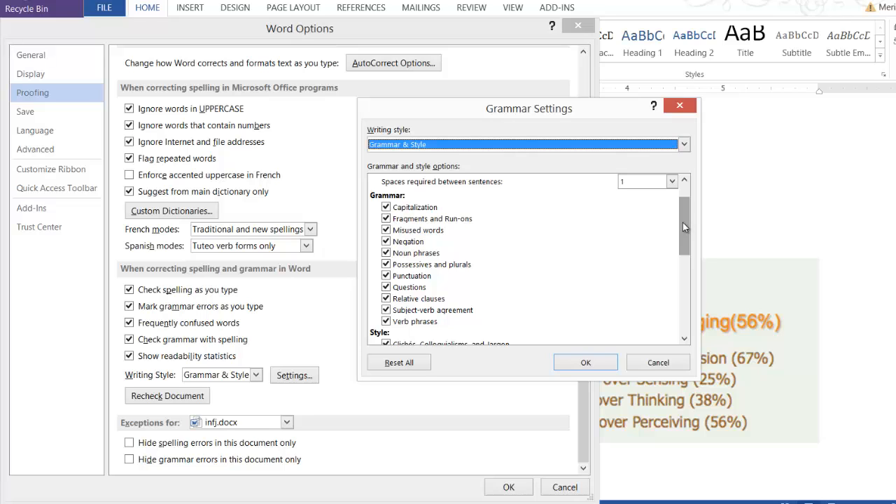
{"action": "left_click_drag", "start_coordinate": [683, 222], "coordinate": [698, 305]}
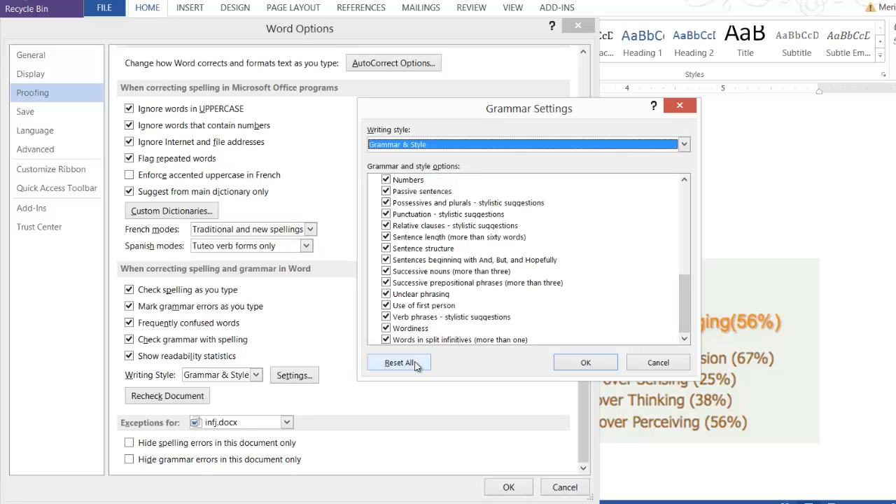
{"action": "left_click", "coordinate": [569, 362]}
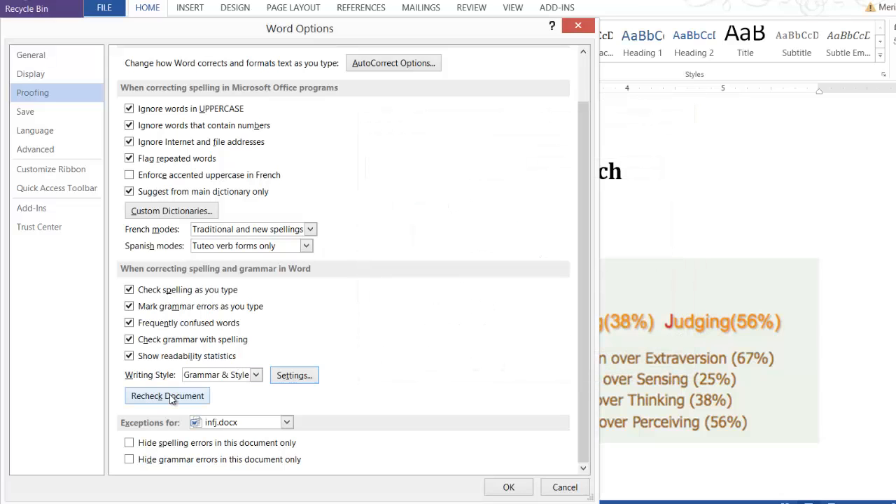
Reset the spelling and grammar checker so infj.docx is rechecked, and apply the proofing options.
{"action": "left_click", "coordinate": [170, 397]}
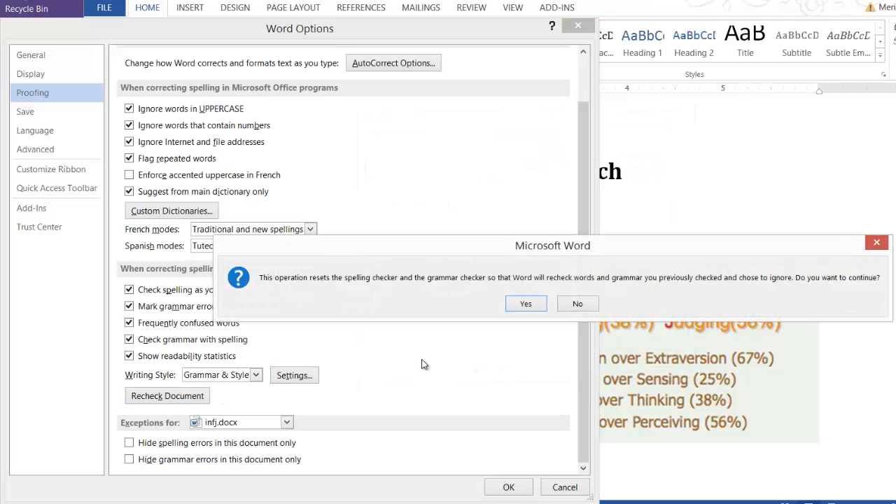
{"action": "left_click", "coordinate": [531, 308]}
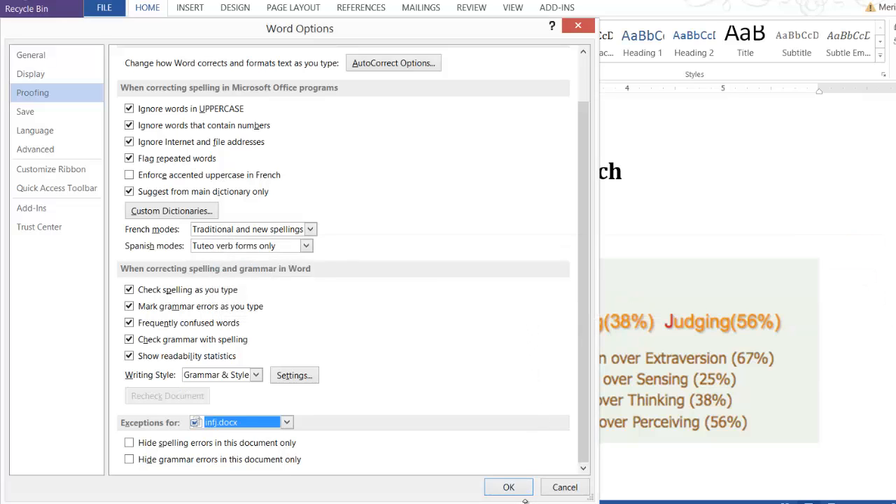
{"action": "left_click", "coordinate": [508, 487]}
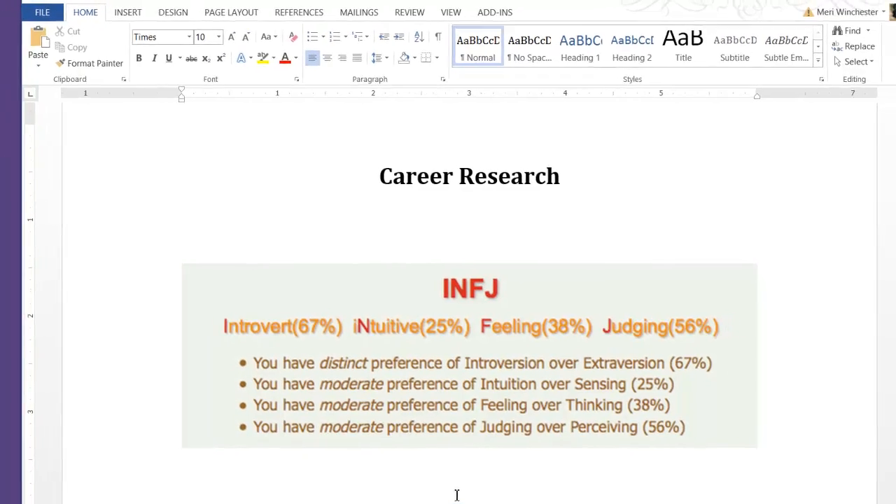
Start a spelling and grammar check of the document and remove the extra space in "The INFJ".
{"action": "scroll", "coordinate": [509, 411], "scroll_direction": "down", "scroll_amount": 2}
{"action": "scroll", "coordinate": [509, 411], "scroll_direction": "up", "scroll_amount": 1}
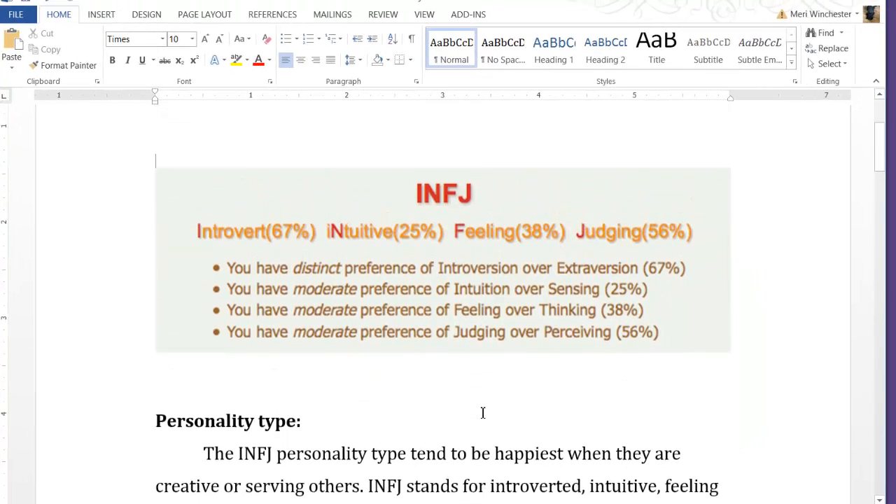
{"action": "scroll", "coordinate": [482, 412], "scroll_direction": "down", "scroll_amount": 1}
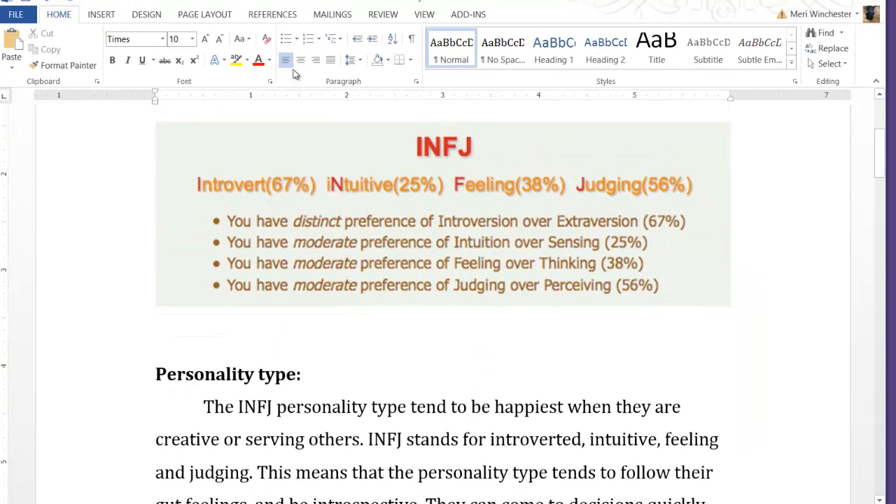
{"action": "left_click", "coordinate": [384, 15]}
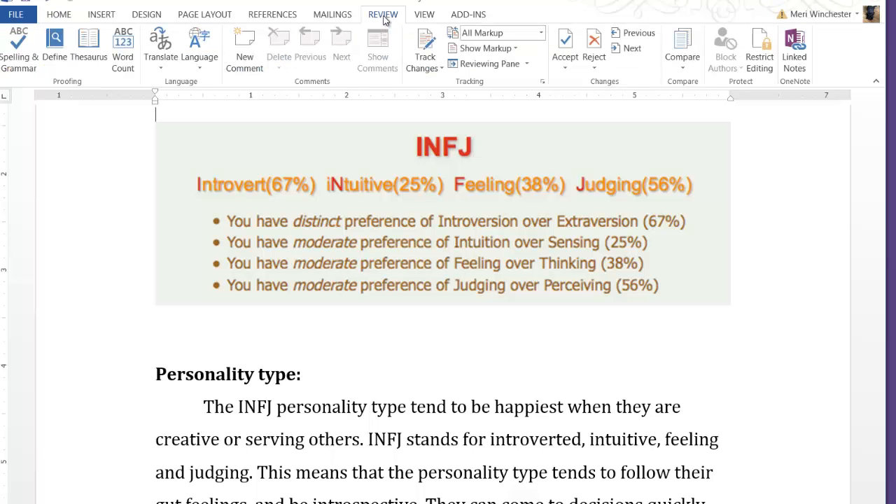
{"action": "left_click", "coordinate": [21, 57]}
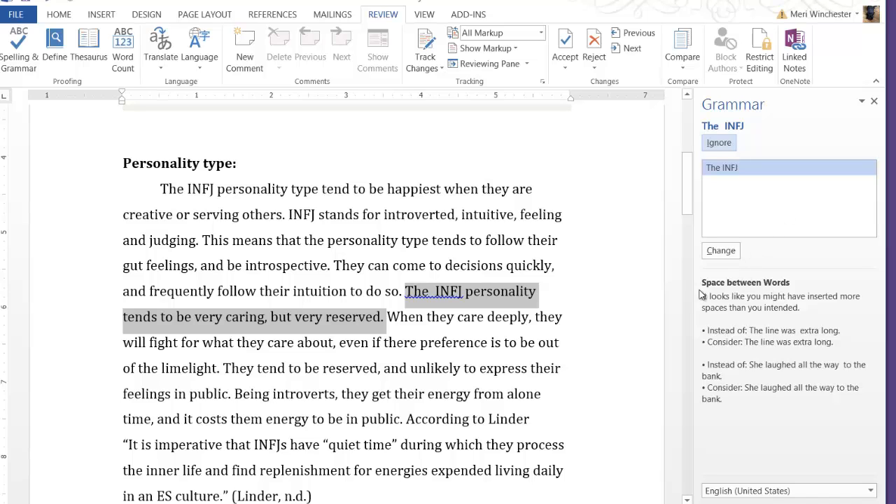
{"action": "left_click", "coordinate": [721, 251]}
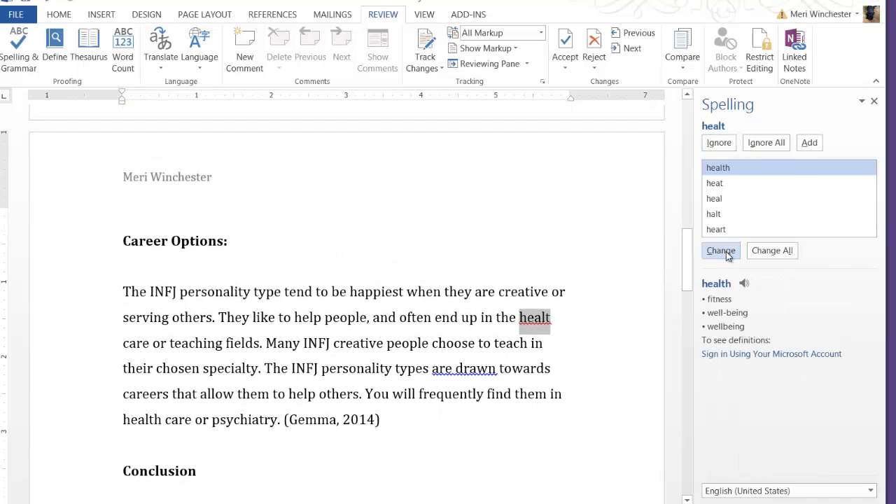
Correct "healt" to "health" and "carreers" to "careers", ignoring the passive voice suggestion for "are drawn".
{"action": "left_click", "coordinate": [726, 255]}
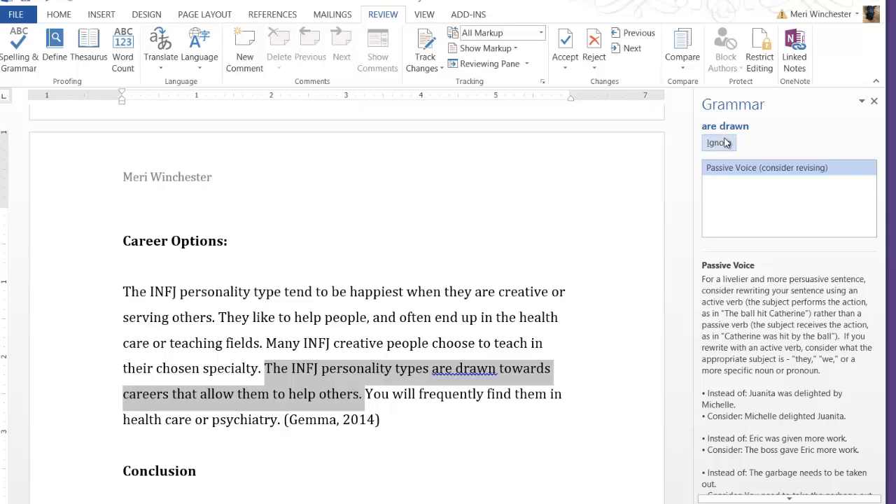
{"action": "left_click", "coordinate": [729, 147]}
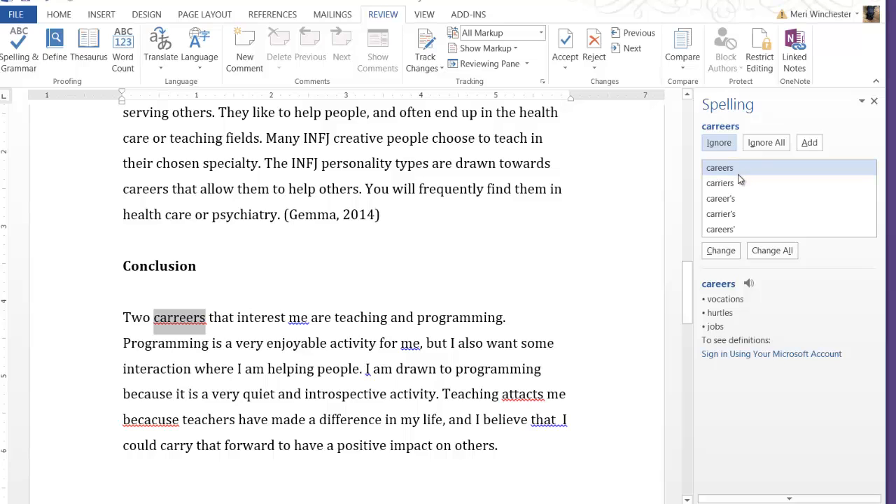
{"action": "left_click", "coordinate": [725, 251]}
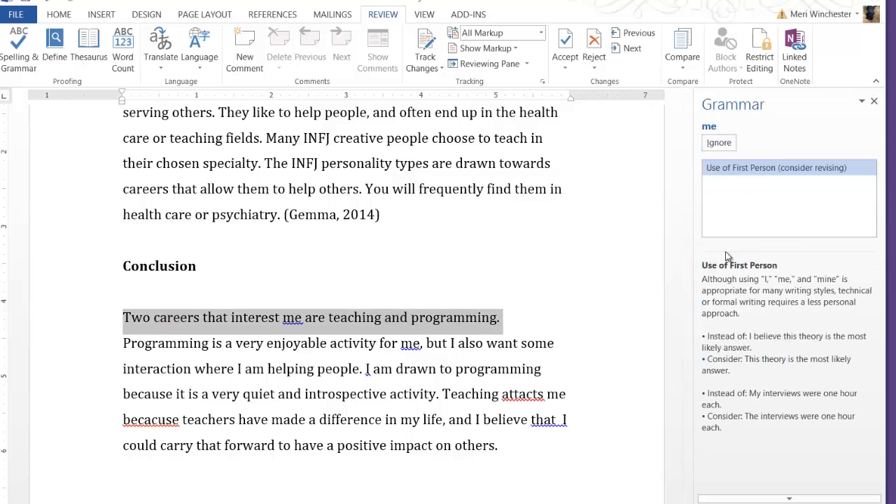
Ignore the first-person suggestions for "me" and "I" and the passive voice suggestion for "am drawn" in the Conclusion.
{"action": "left_click", "coordinate": [715, 143]}
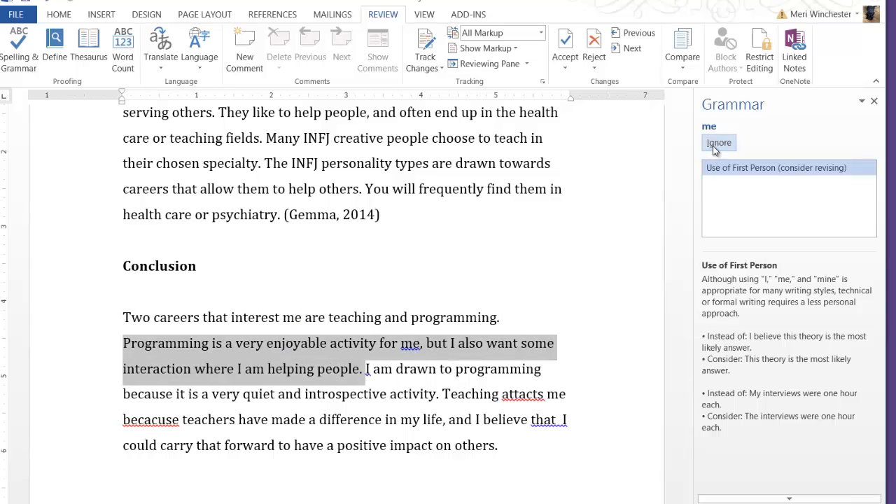
{"action": "left_click", "coordinate": [715, 149]}
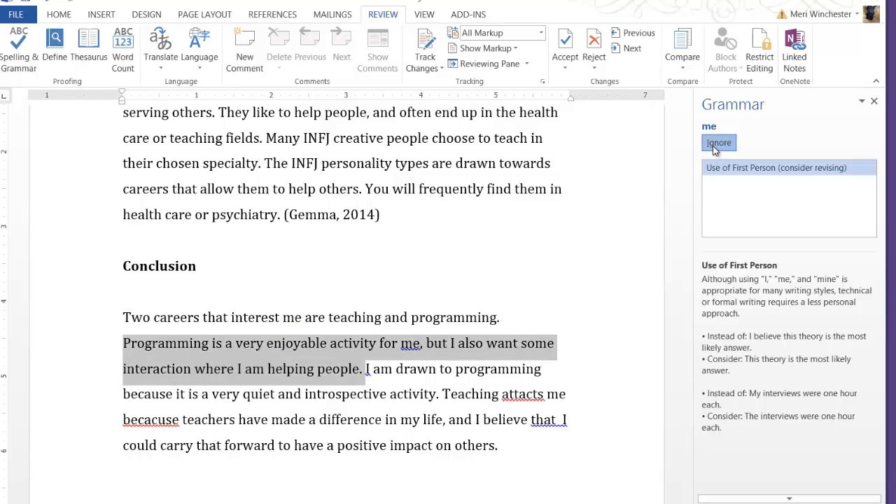
{"action": "left_click", "coordinate": [716, 149]}
{"action": "left_click", "coordinate": [715, 149]}
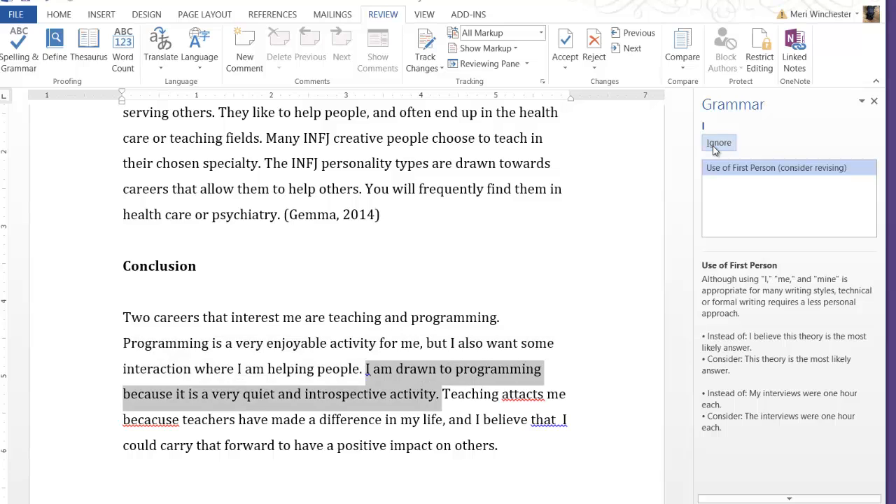
{"action": "left_click", "coordinate": [714, 147]}
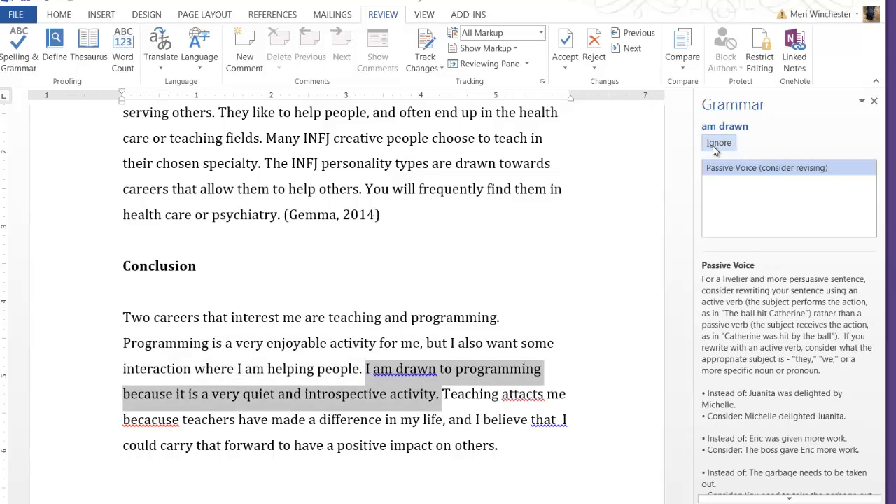
{"action": "left_click", "coordinate": [713, 146]}
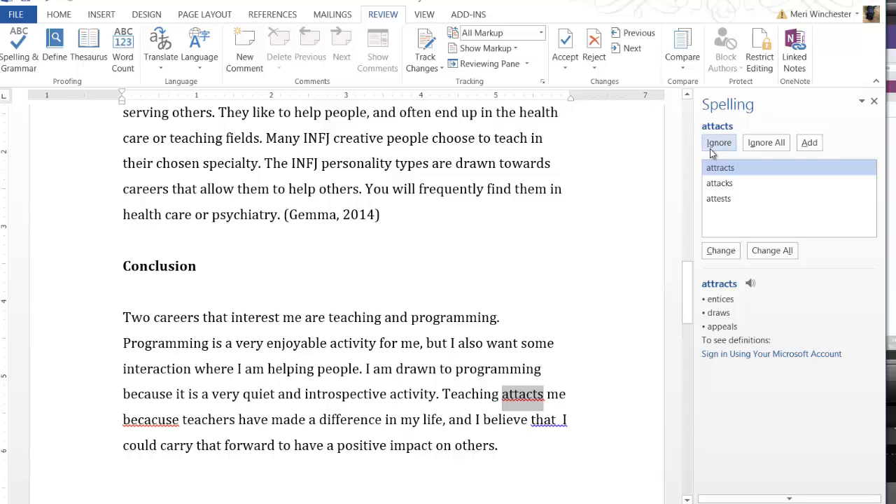
Correct "attacts" to "attracts" and "becacuse" to "because", and remove the extra space in "that I".
{"action": "left_click", "coordinate": [719, 251]}
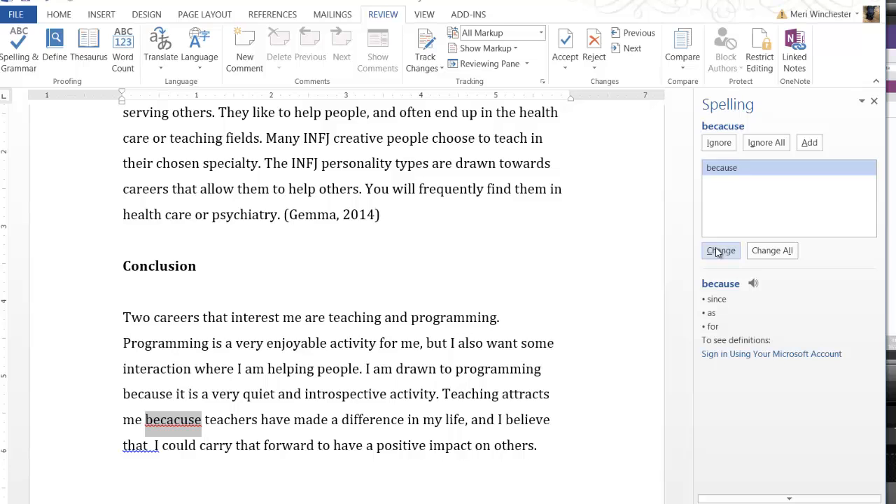
{"action": "left_click", "coordinate": [719, 250]}
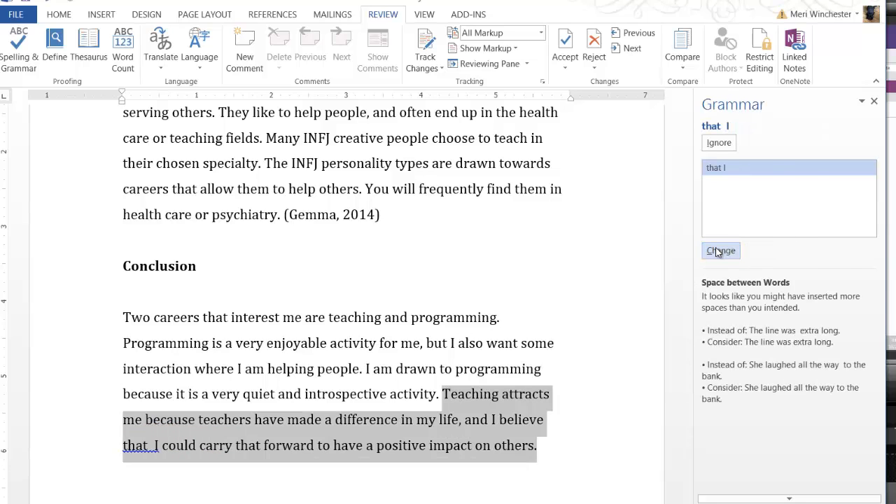
{"action": "left_click", "coordinate": [719, 250]}
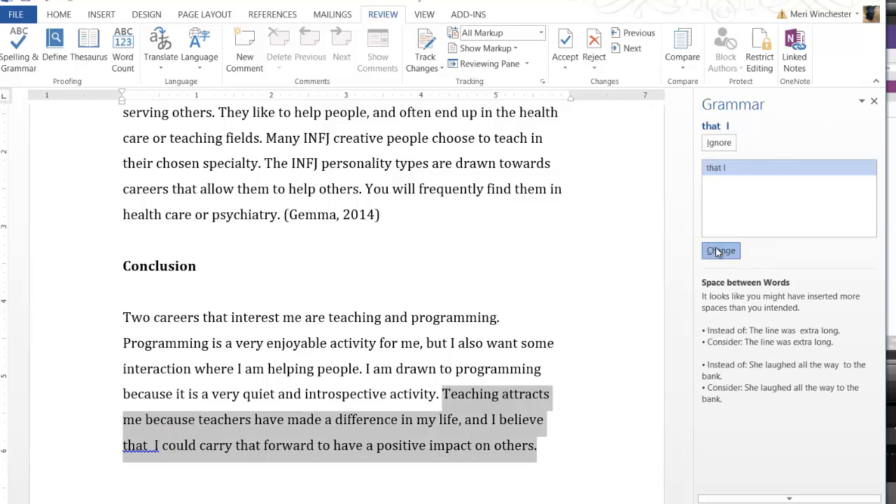
Ignore the remaining first-person suggestions for "me", "my" and "I" in the last sentence of the Conclusion.
{"action": "left_click", "coordinate": [730, 144]}
{"action": "left_click", "coordinate": [730, 143]}
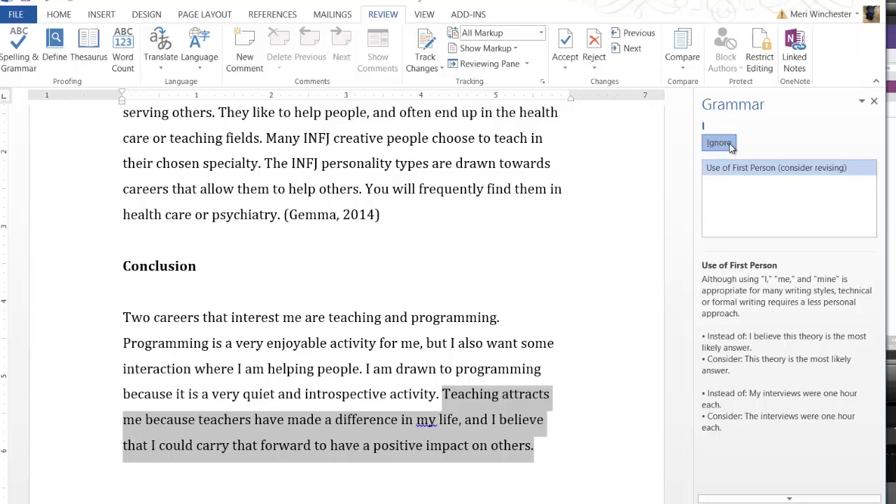
{"action": "left_click", "coordinate": [730, 144]}
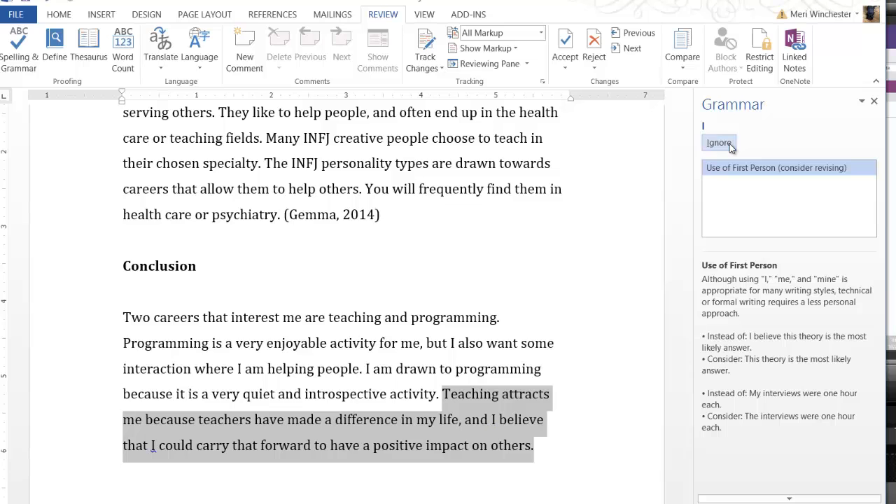
{"action": "left_click", "coordinate": [724, 150]}
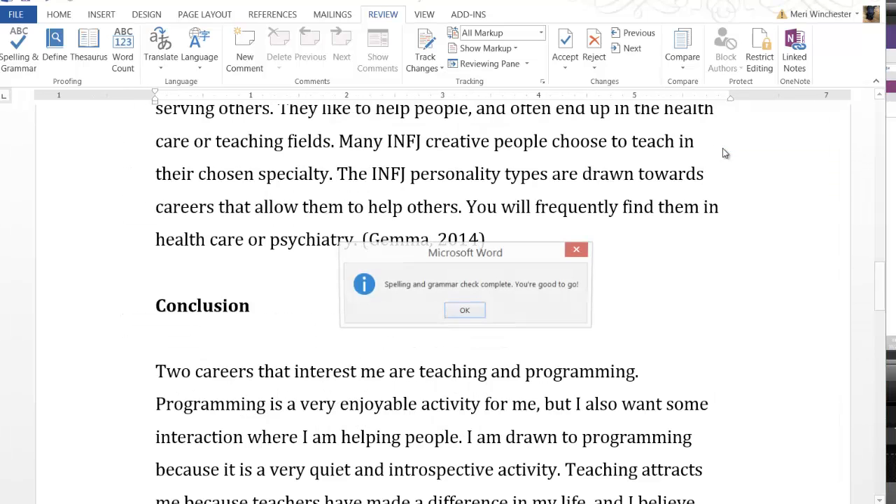
Finish the spelling and grammar check and examine the document's readability statistics before closing them.
{"action": "left_click", "coordinate": [465, 311]}
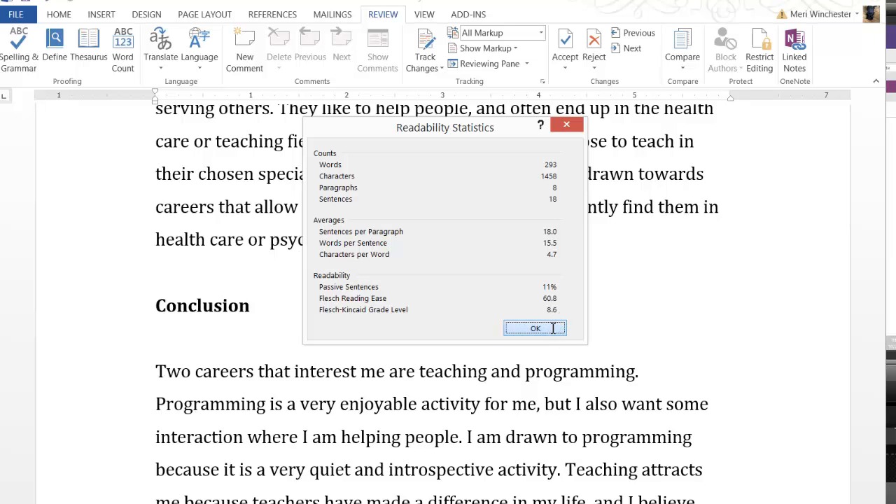
{"action": "left_click", "coordinate": [535, 328]}
{"action": "scroll", "coordinate": [554, 326], "scroll_direction": "down", "scroll_amount": 3}
{"action": "scroll", "coordinate": [560, 328], "scroll_direction": "up", "scroll_amount": 5}
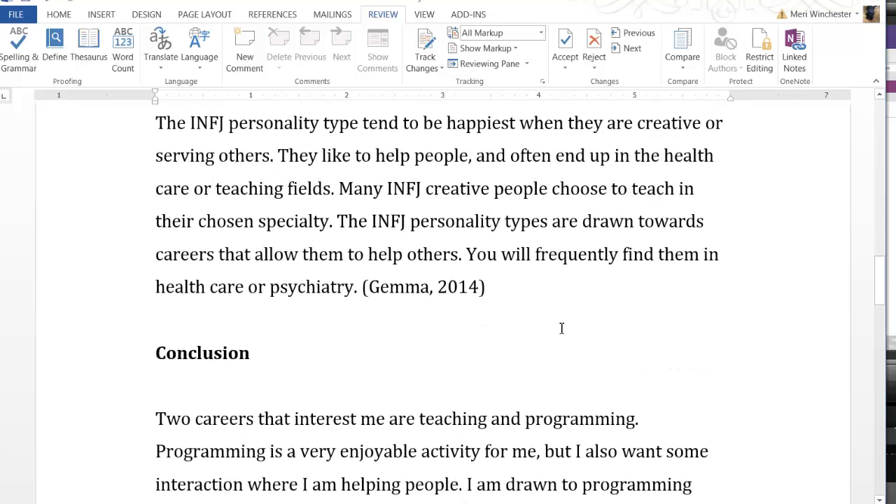
{"action": "scroll", "coordinate": [562, 329], "scroll_direction": "up", "scroll_amount": 15}
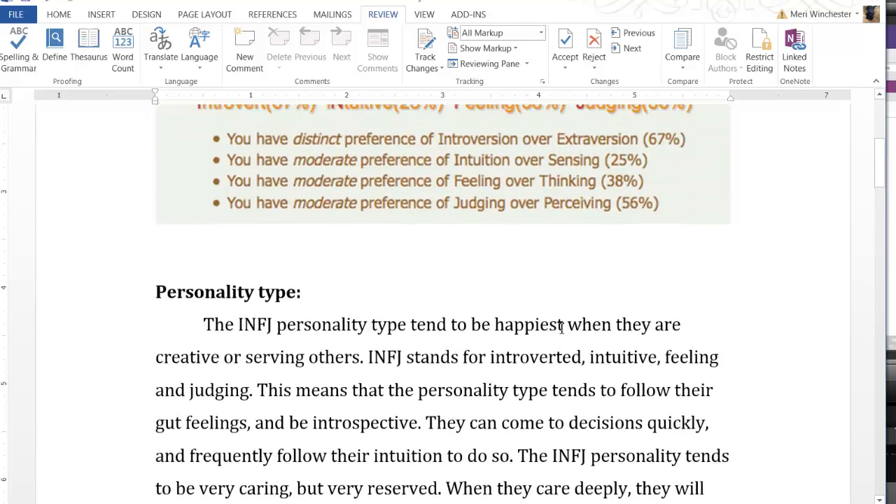
{"action": "scroll", "coordinate": [562, 328], "scroll_direction": "up", "scroll_amount": 6}
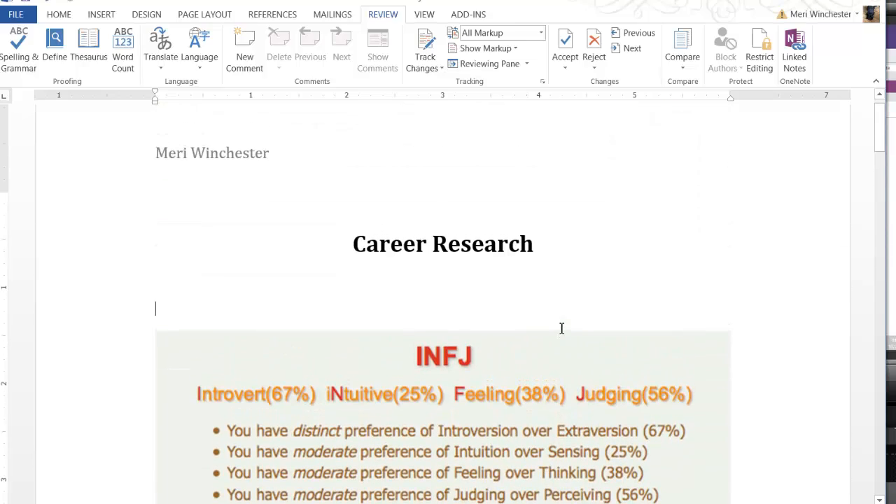
{"action": "scroll", "coordinate": [561, 328], "scroll_direction": "up", "scroll_amount": 1}
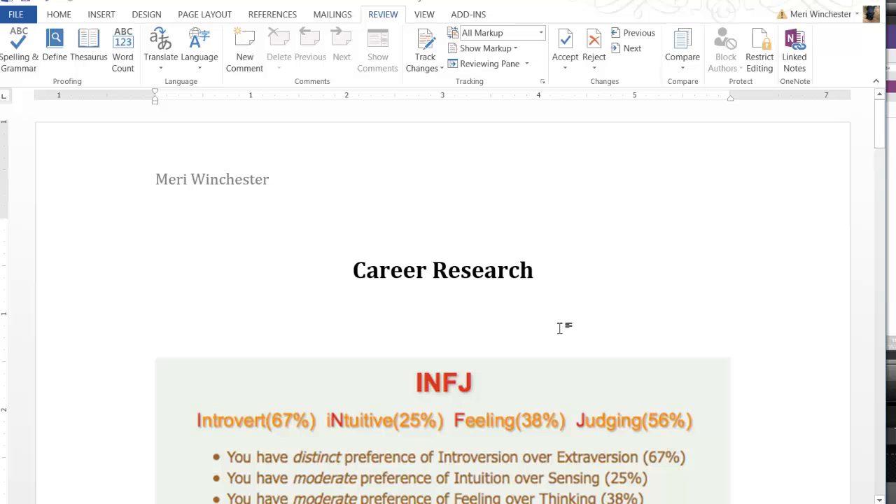